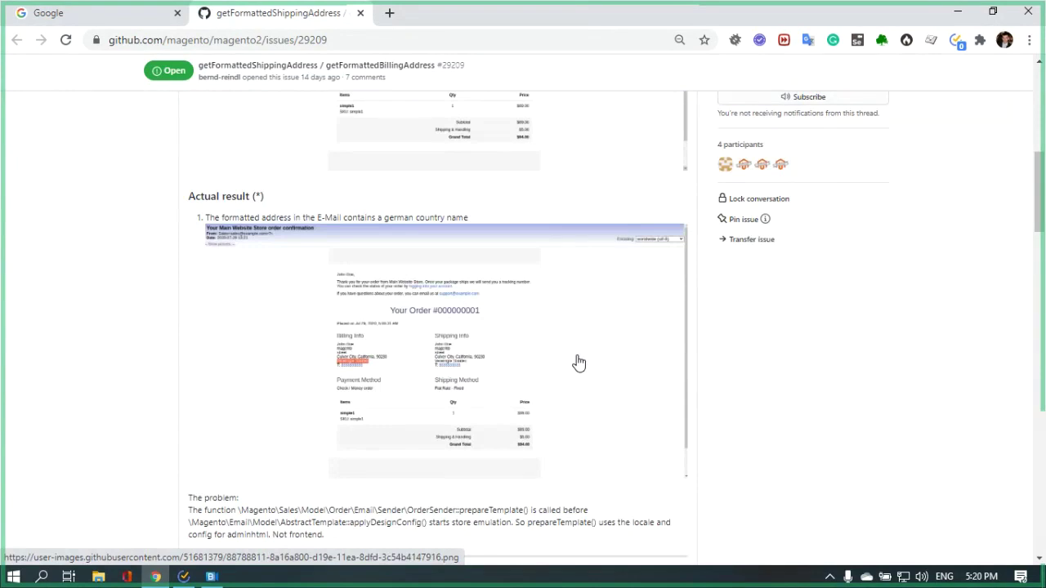
- Review issue #29209's reproduction steps and expected result, and view the Actual result order email screenshot at full size
scroll(578, 362, up, 4)
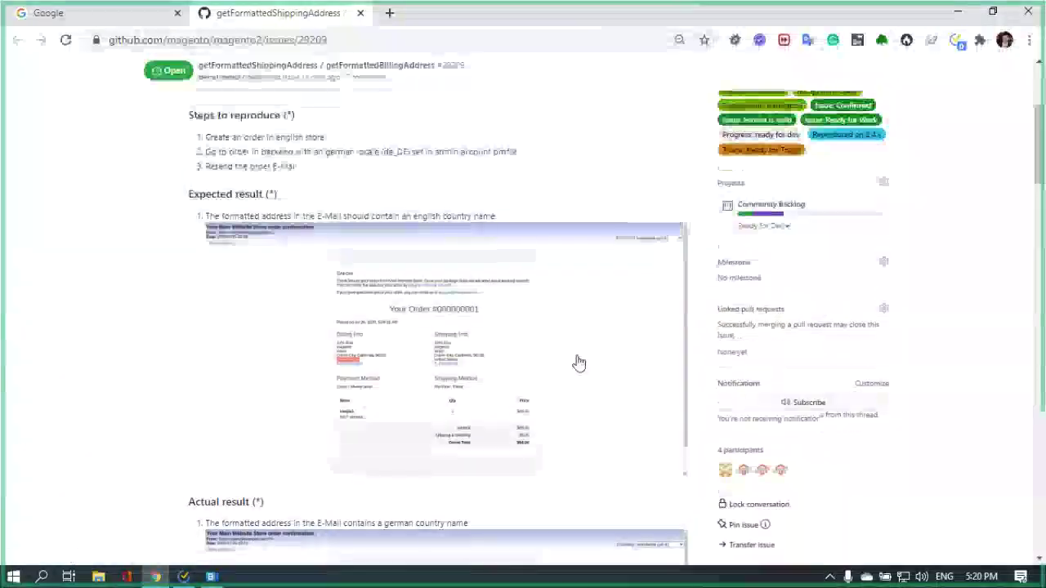
scroll(578, 361, down, 5)
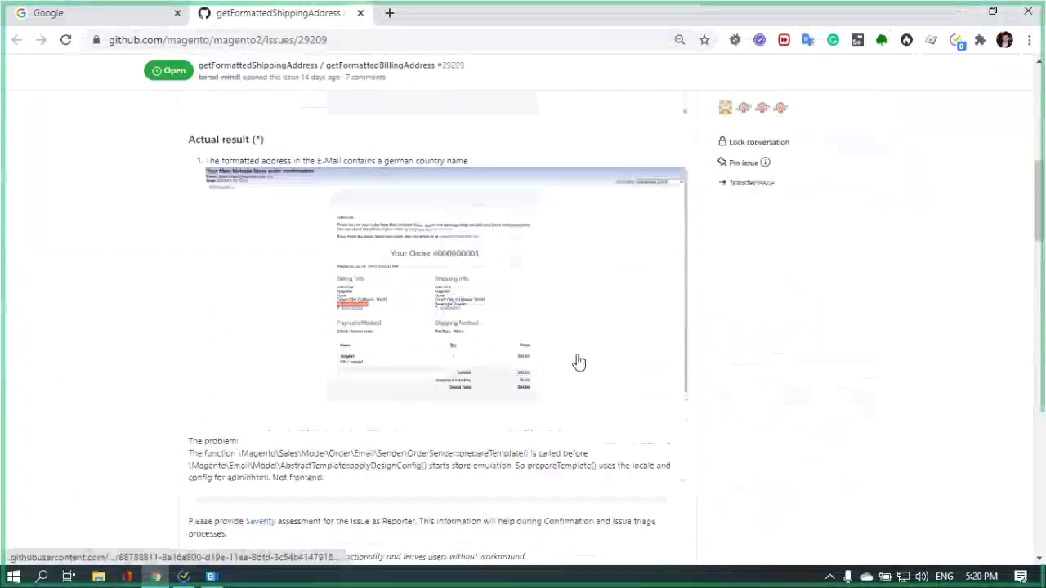
scroll(578, 362, up, 8)
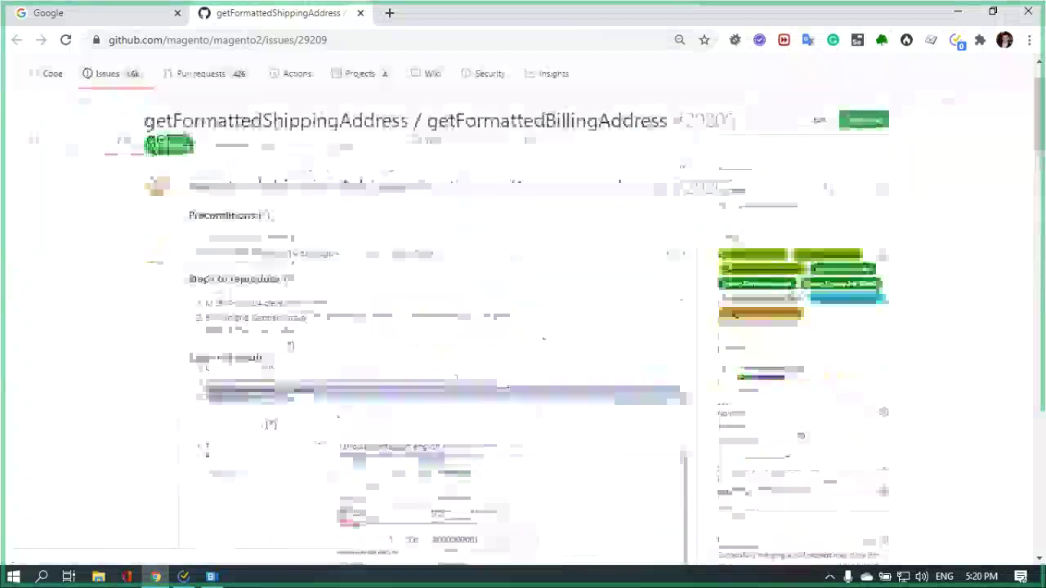
scroll(335, 270, down, 1)
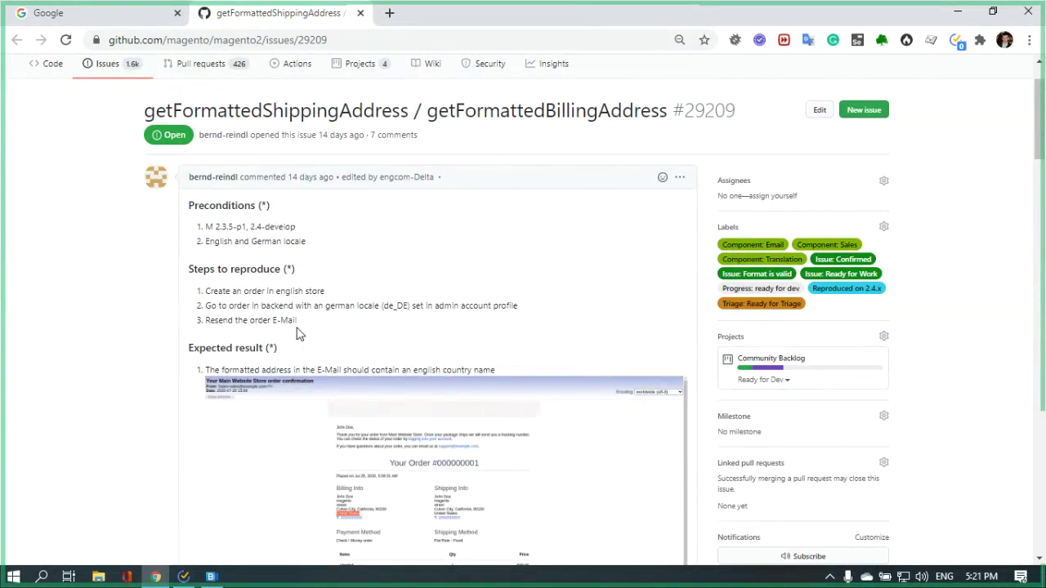
scroll(298, 334, down, 2)
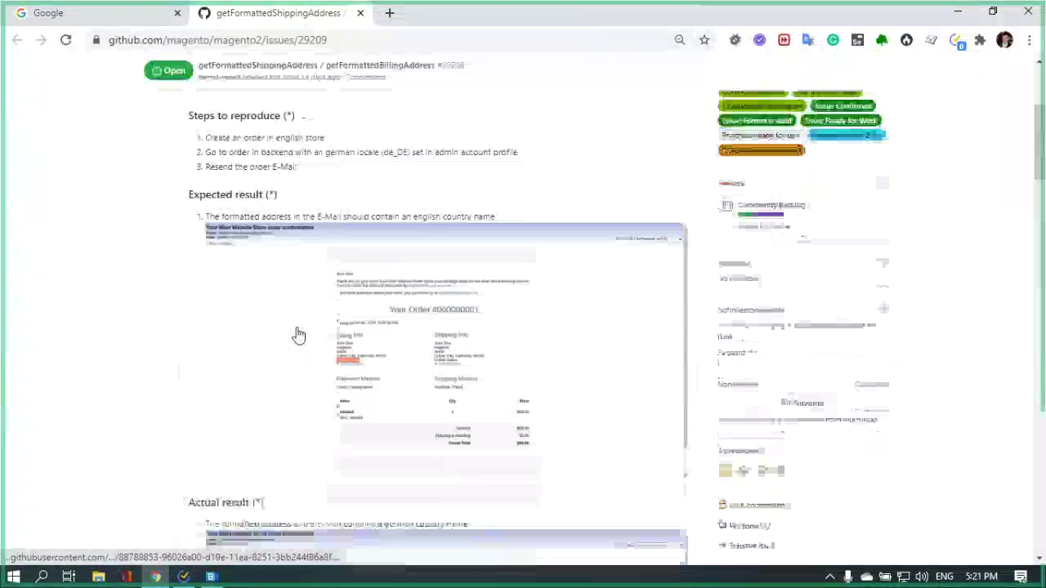
scroll(296, 334, up, 1)
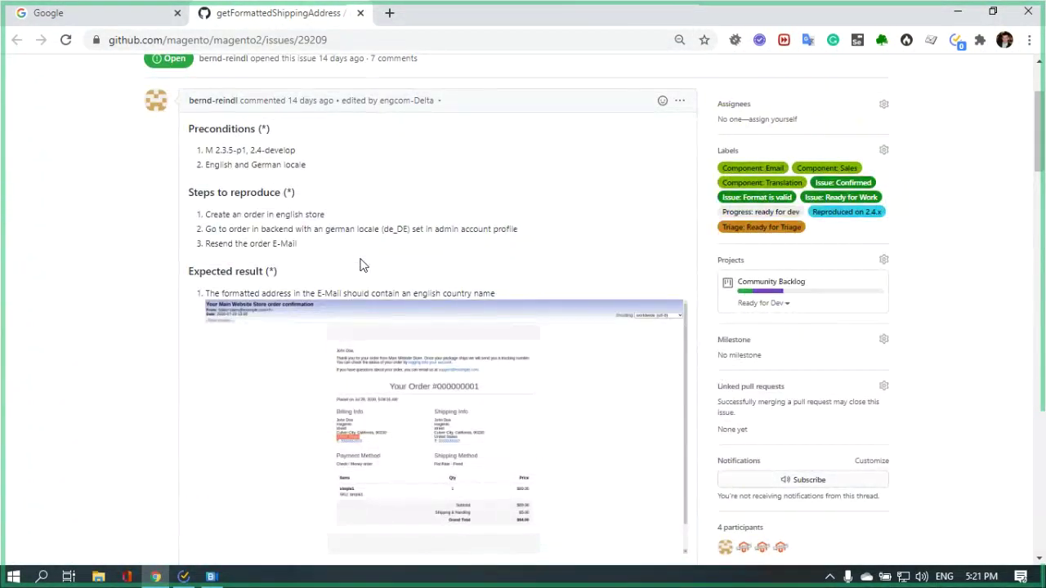
scroll(362, 266, down, 1)
scroll(458, 344, down, 2)
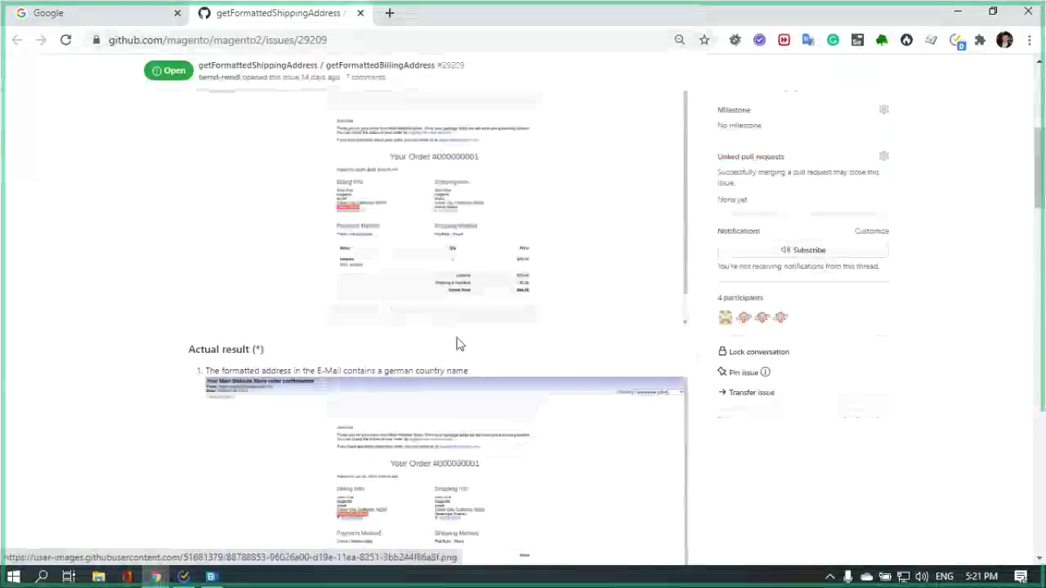
scroll(462, 367, down, 2)
click(425, 373)
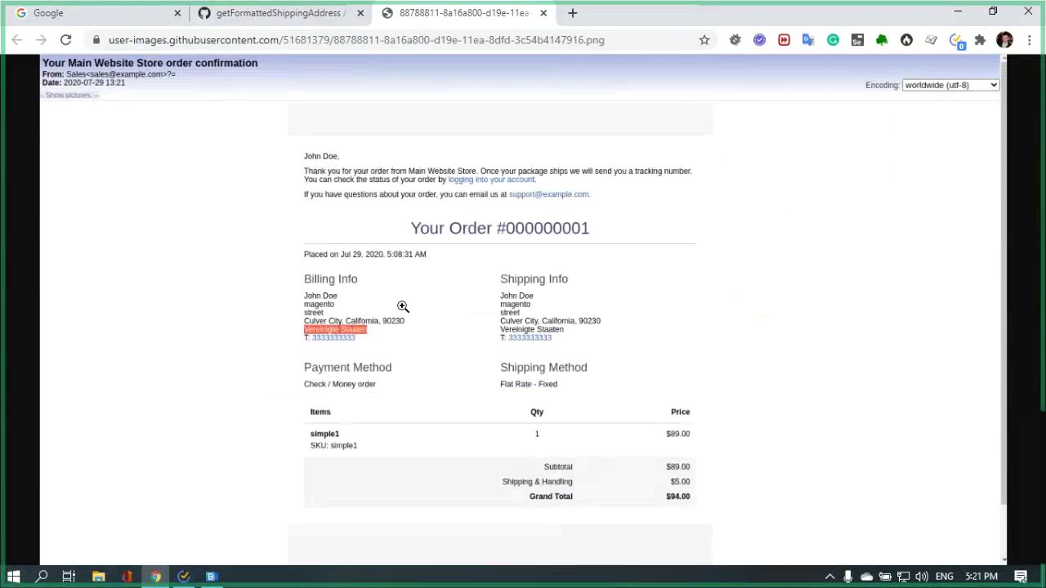
key(ctrl+w)
- Apply the labels Priority: P3 and Severity: S3 to the getFormattedShippingAddress / getFormattedBillingAddress issue
scroll(490, 285, up, 5)
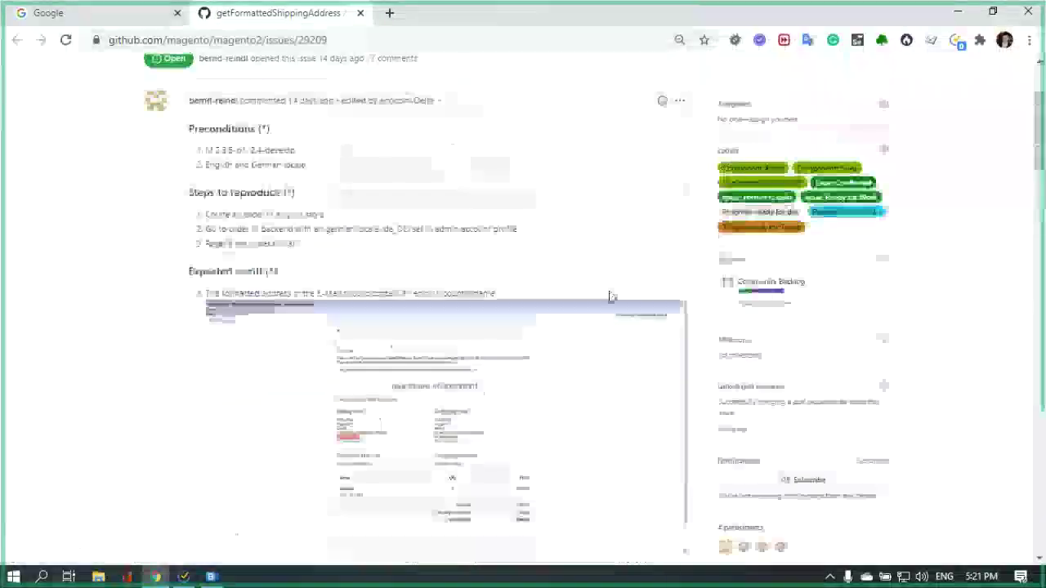
click(885, 151)
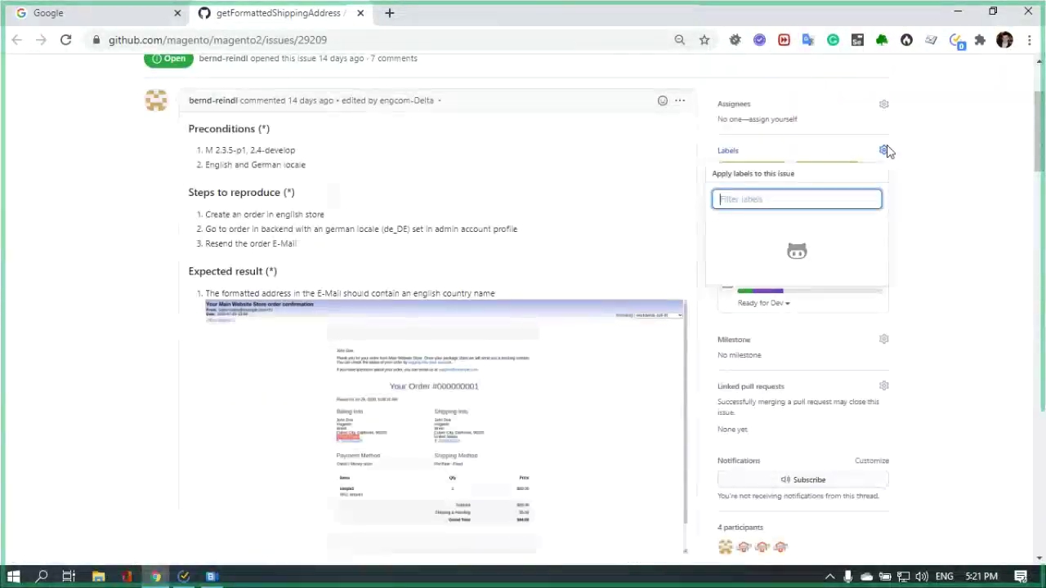
text(p3)
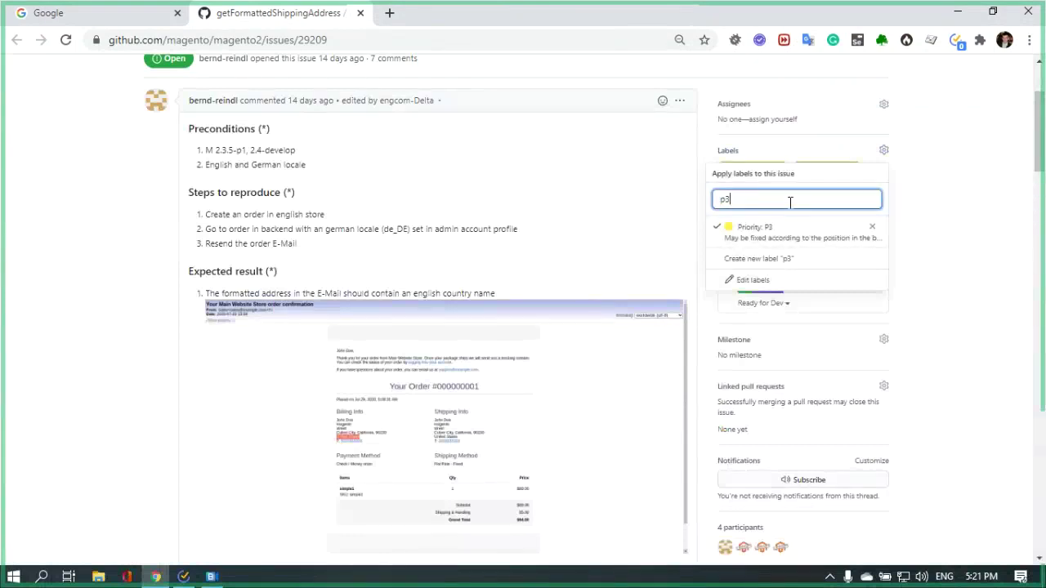
click(754, 232)
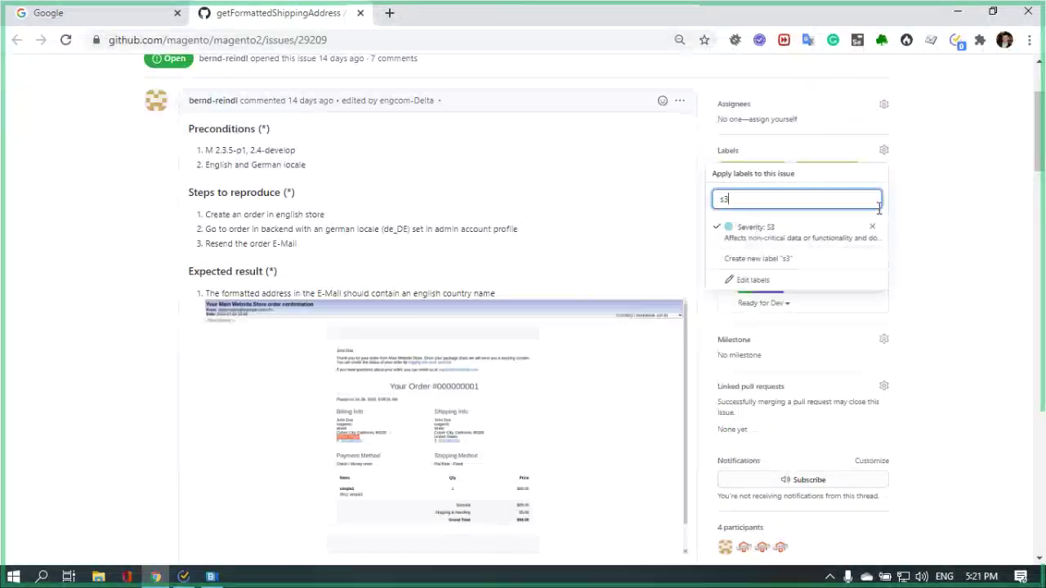
click(948, 218)
- Close the issue page, mark its task complete in the TickTick Inbox and open the next Magento issue link
key(ctrl+w)
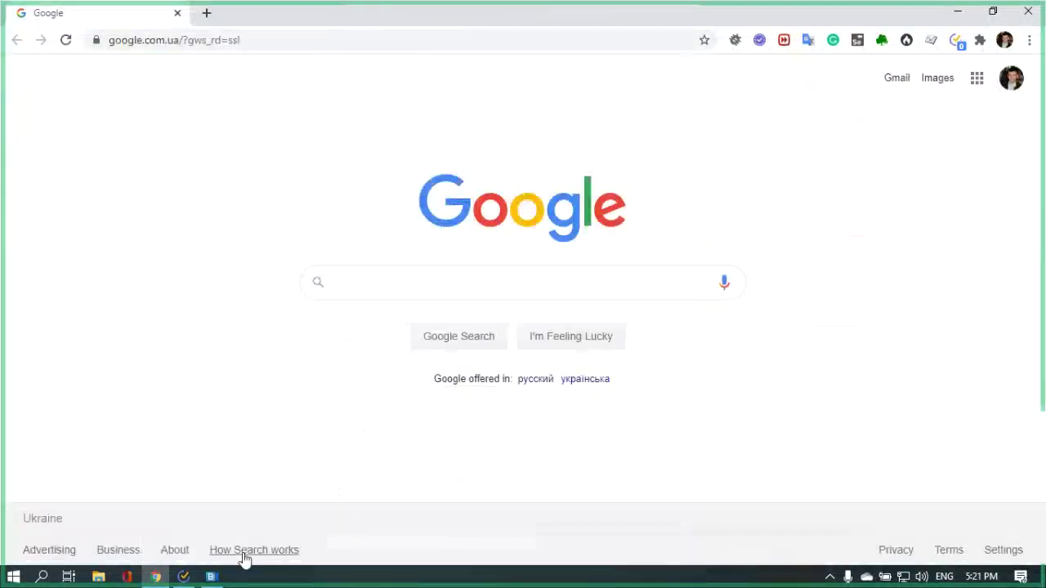
click(184, 576)
click(780, 89)
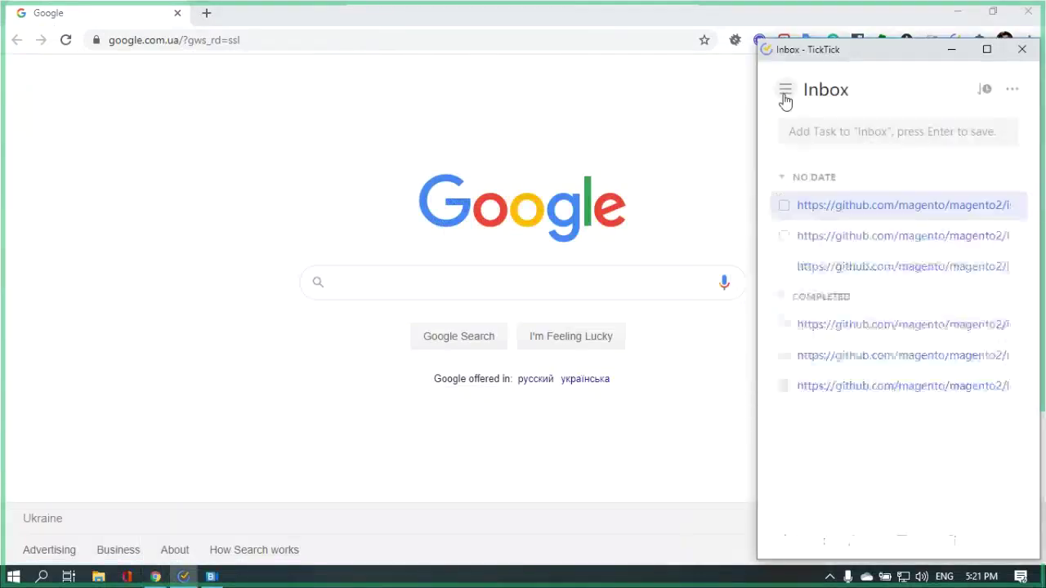
click(784, 208)
click(841, 210)
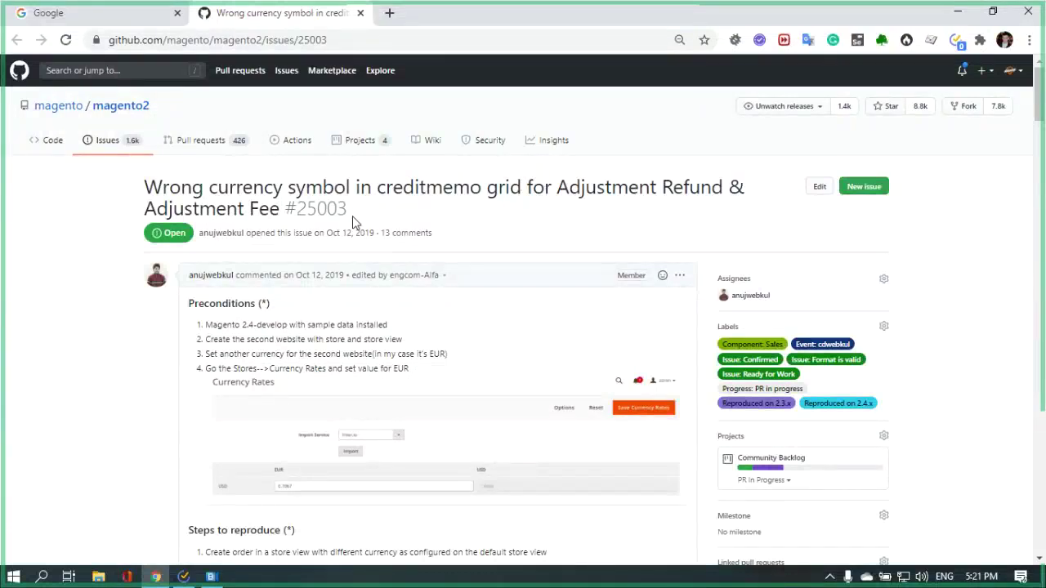
- Examine the preconditions and reproduction steps of issue #25003, viewing the Currency Rates and Refund Totals screenshots at full size
scroll(355, 221, down, 2)
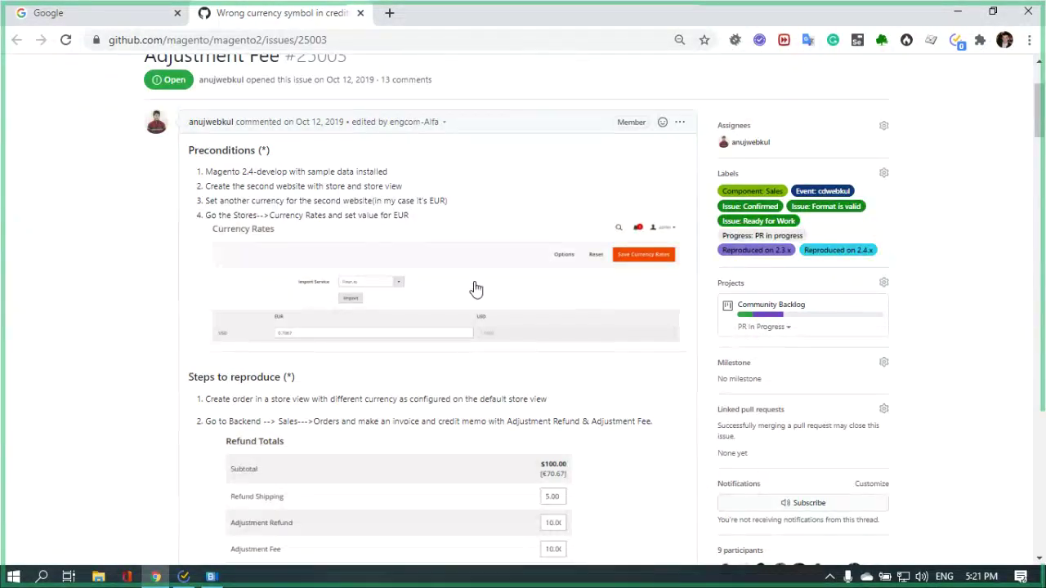
click(420, 312)
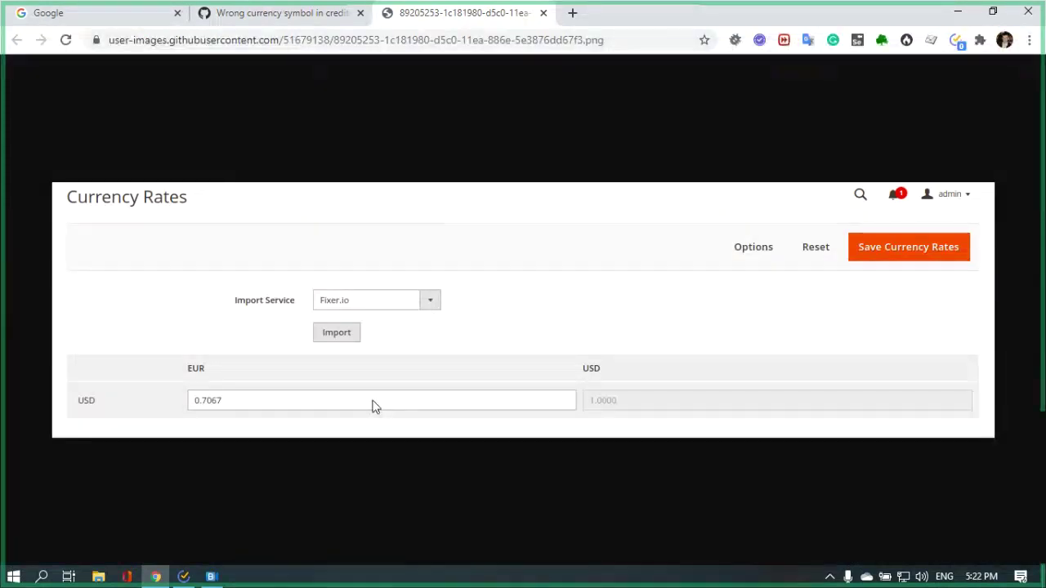
key(ctrl+w)
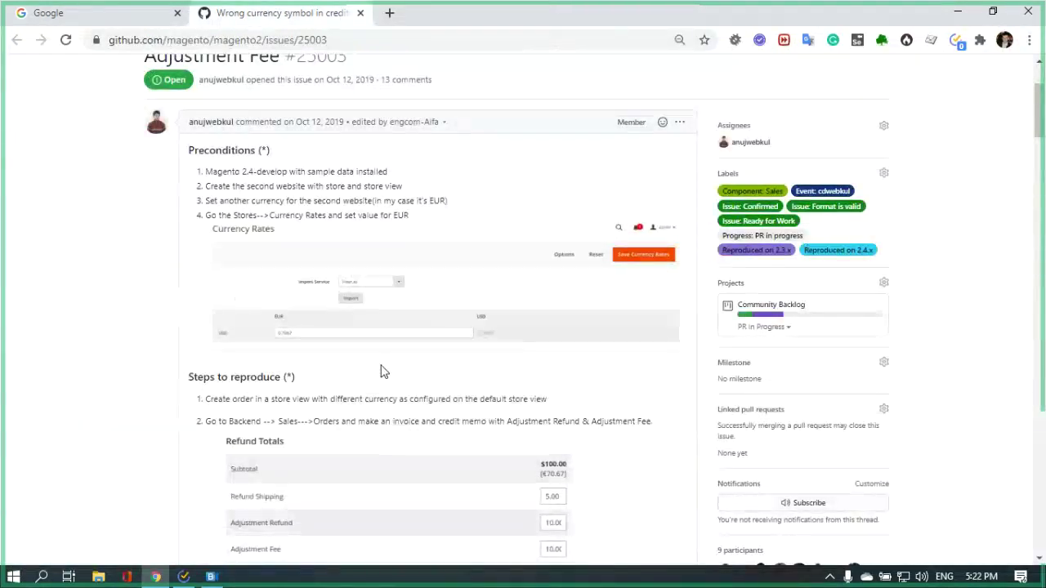
scroll(380, 367, down, 2)
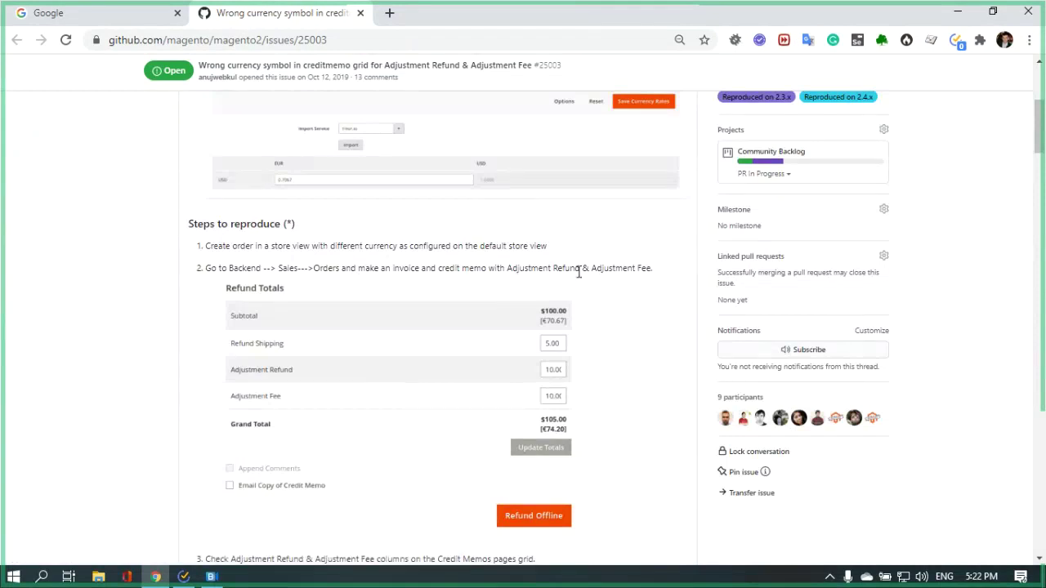
click(549, 370)
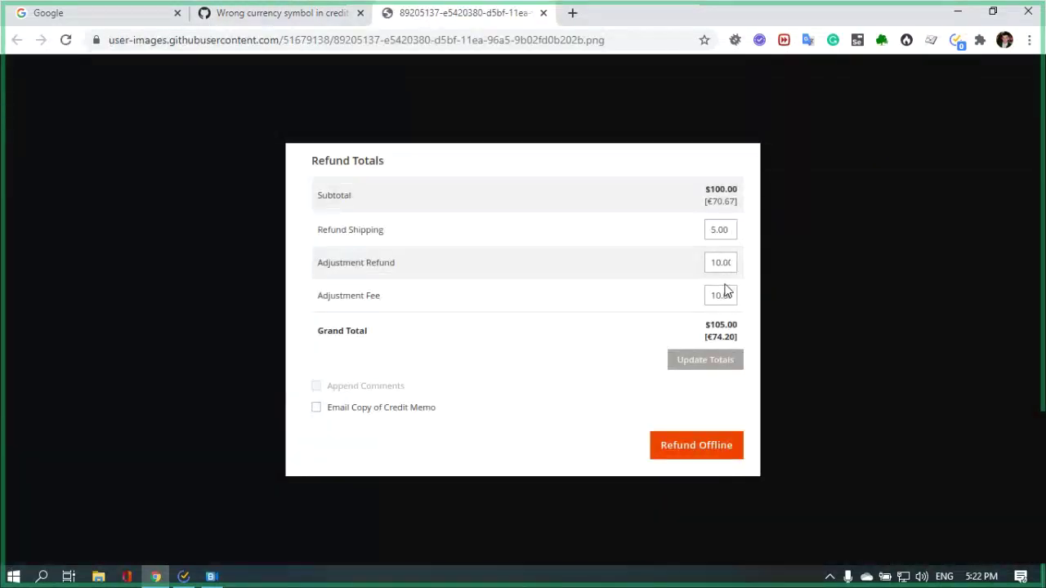
key(ctrl+w)
- Read the issue's expected and actual results and view the Credit Memos grid screenshot at full size
scroll(661, 306, down, 5)
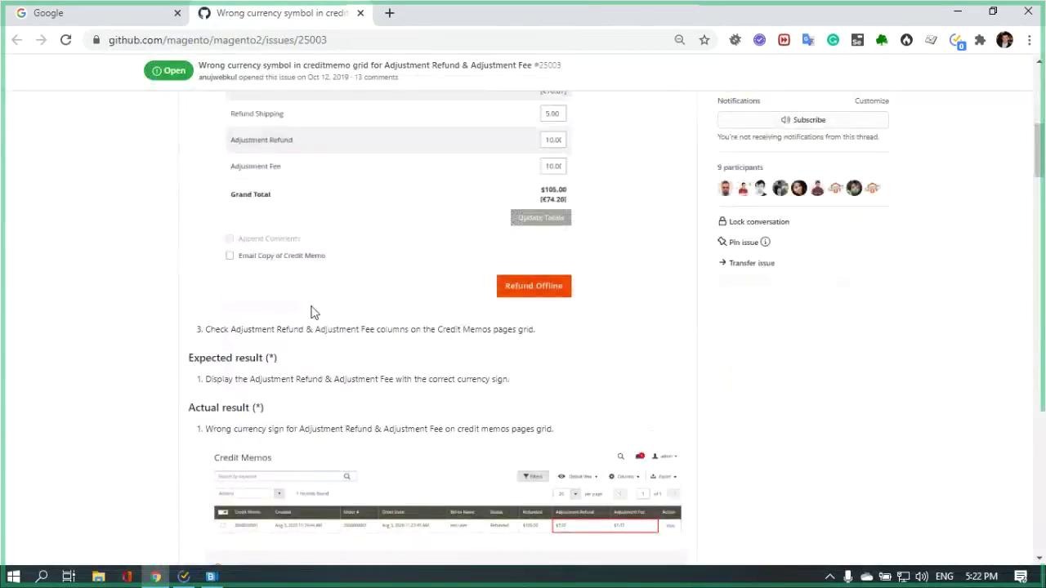
scroll(457, 289, up, 5)
scroll(401, 310, down, 4)
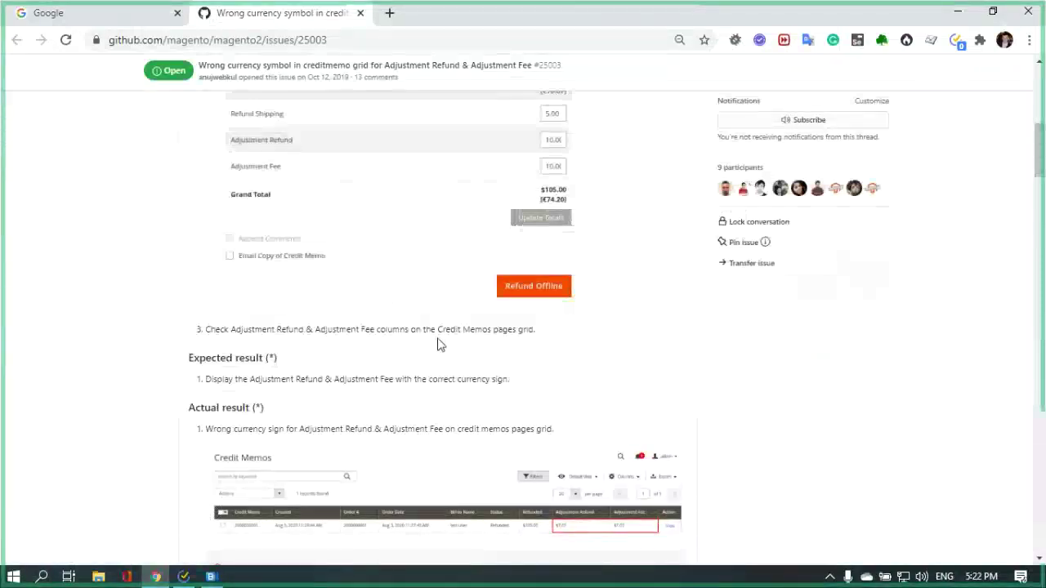
scroll(442, 339, down, 1)
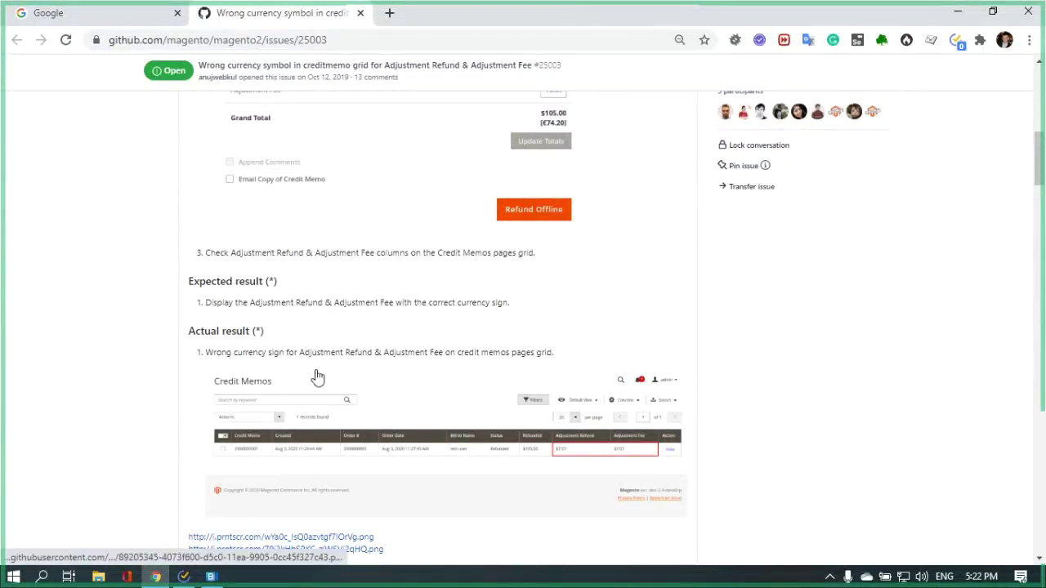
click(545, 435)
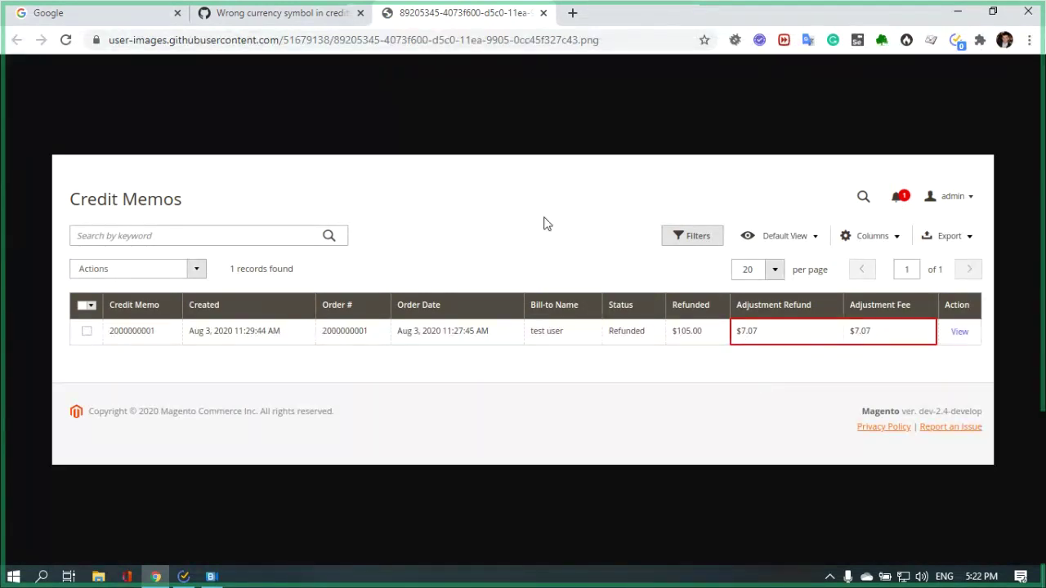
key(ctrl+w)
- Compare the adjustment amounts in the Refund Totals screenshot with those in the Credit Memos grid screenshot
scroll(581, 253, up, 4)
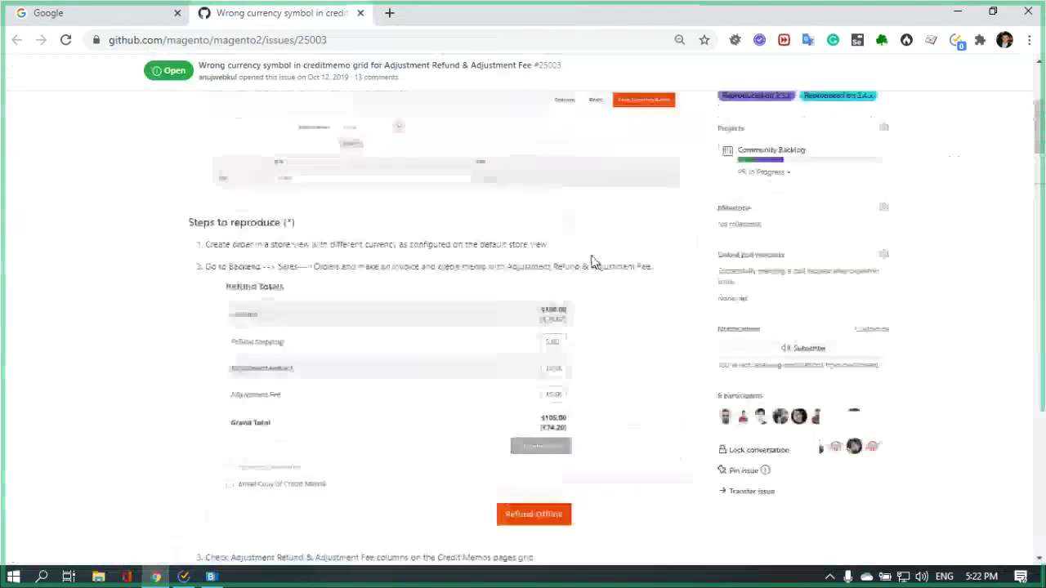
click(593, 264)
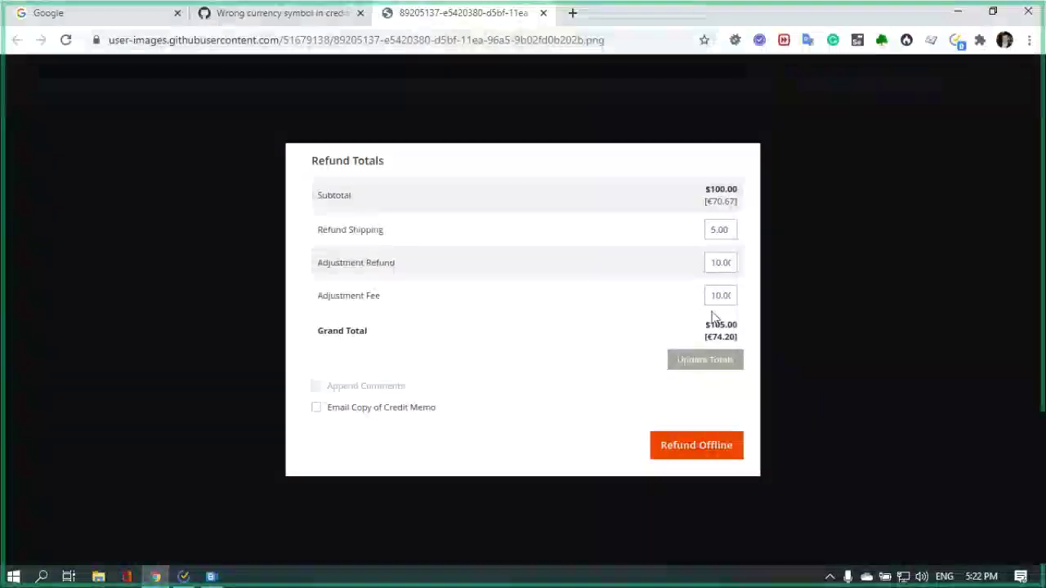
key(ctrl+w)
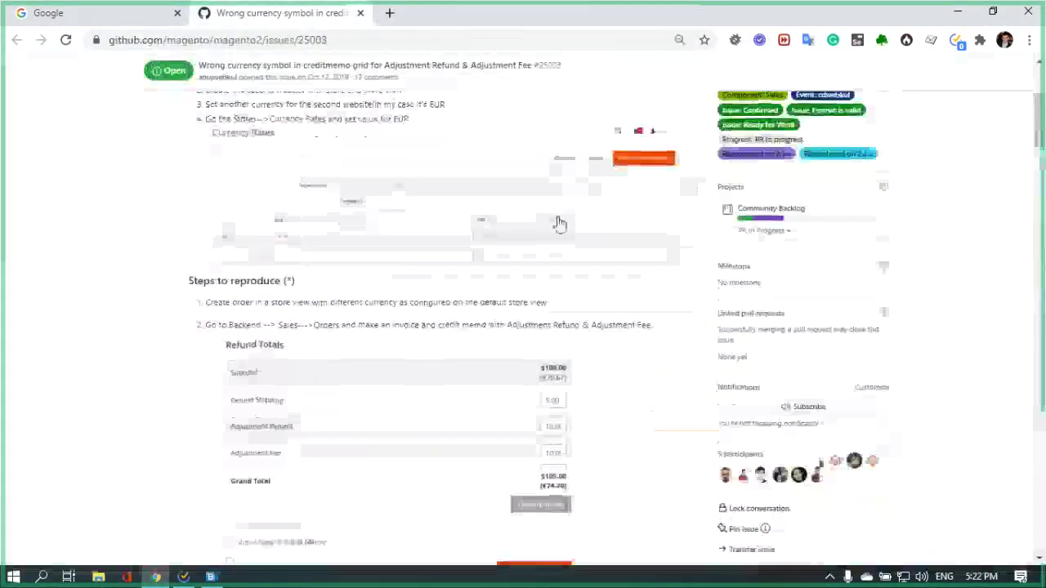
scroll(548, 233, down, 2)
scroll(567, 329, down, 4)
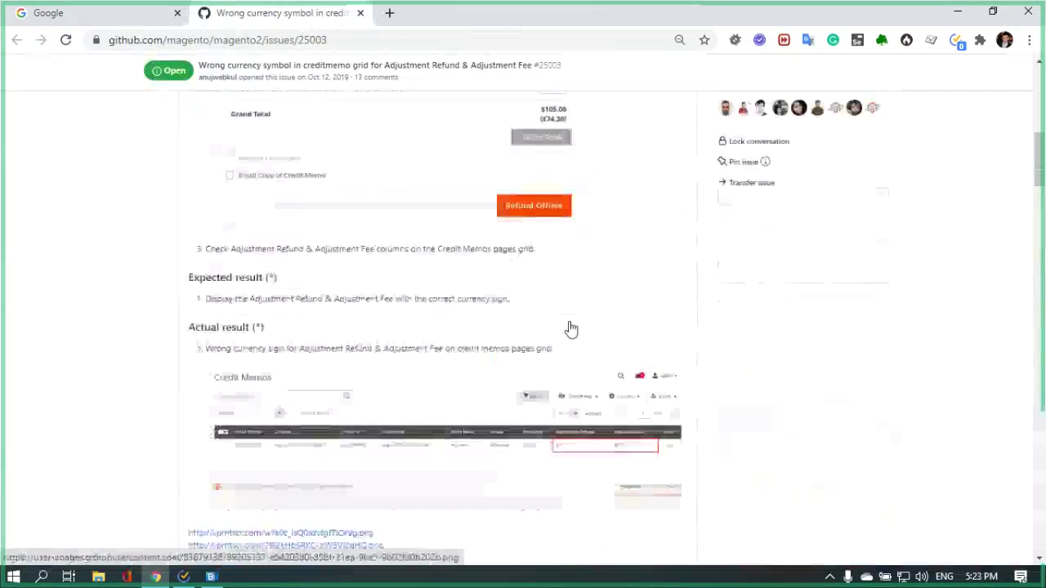
click(593, 304)
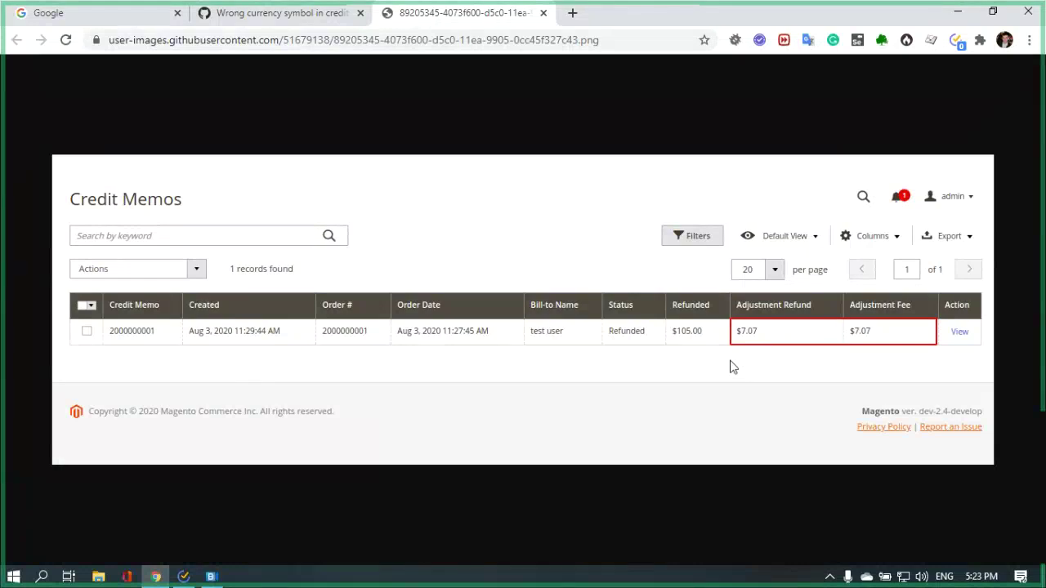
key(ctrl+w)
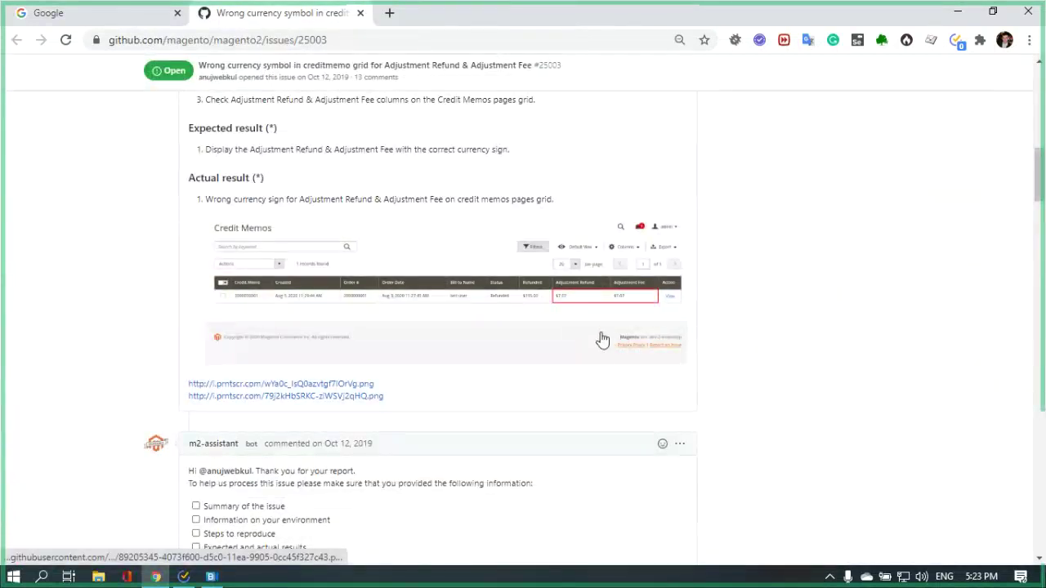
- Recheck the Adjustment Refund and Adjustment Fee columns in the Credit Memos screenshot, and return to the reproduction steps
scroll(588, 335, up, 1)
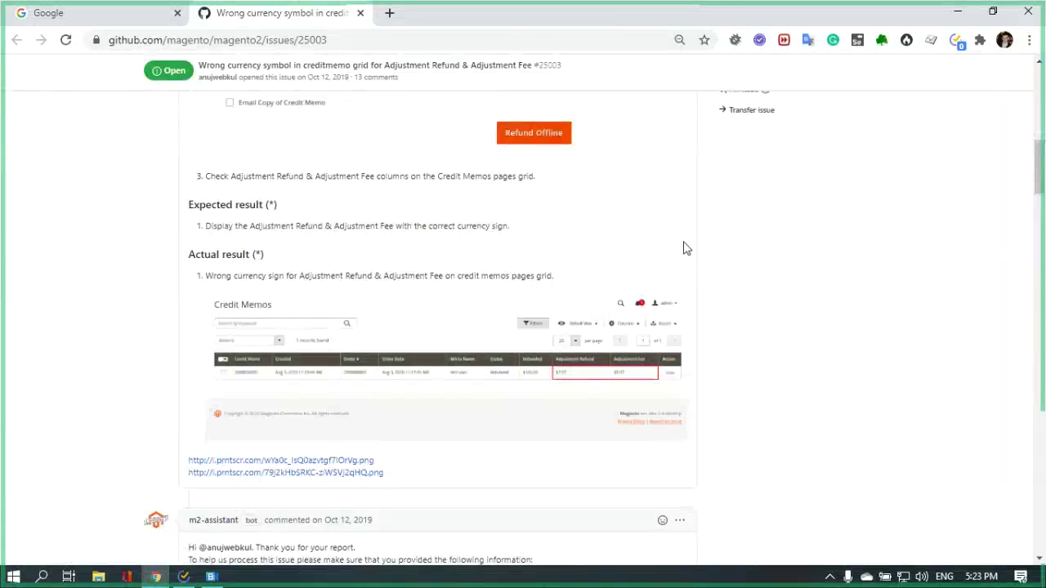
click(643, 371)
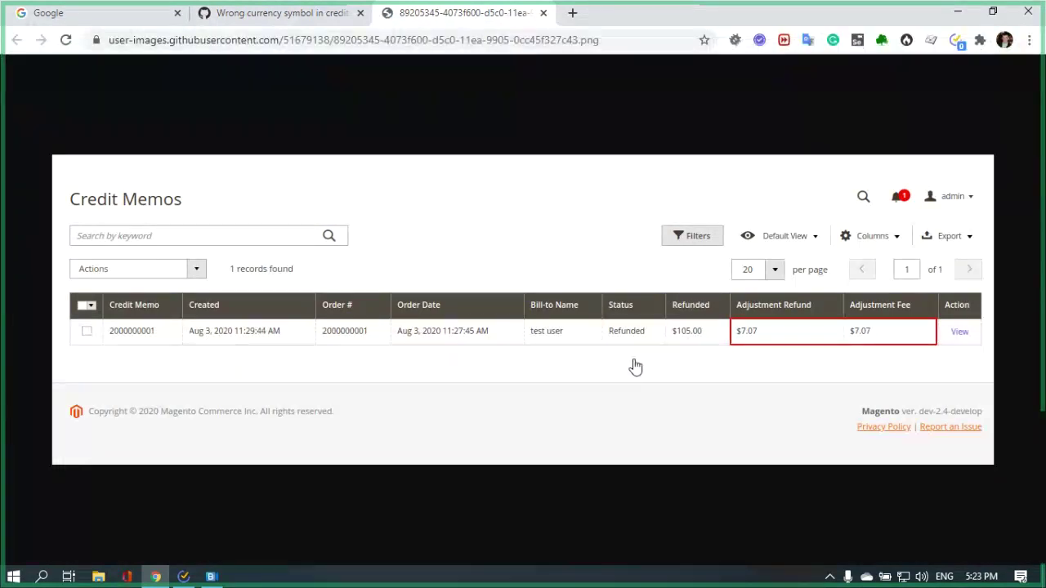
key(ctrl+w)
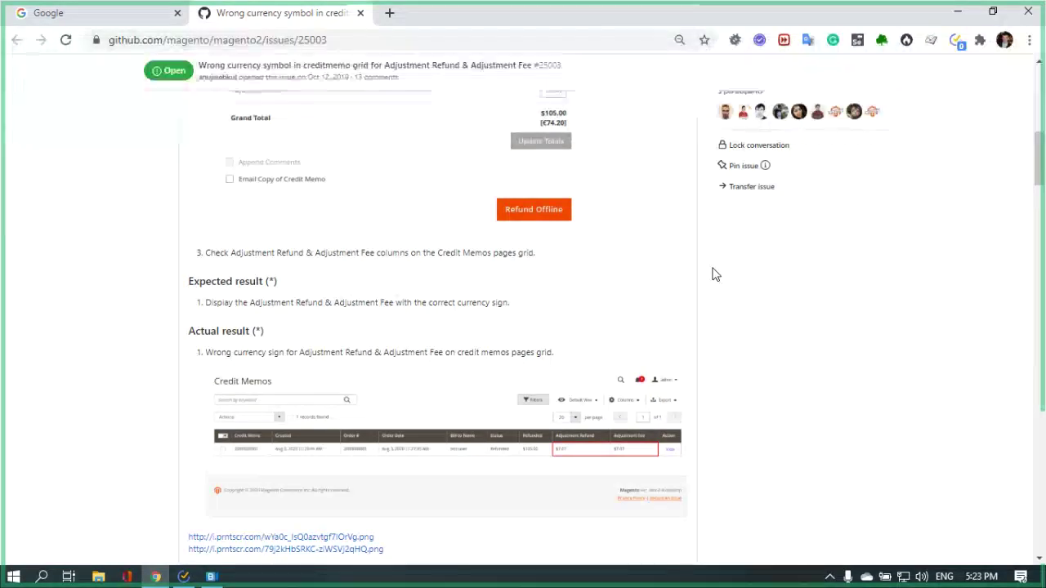
scroll(713, 275, down, 2)
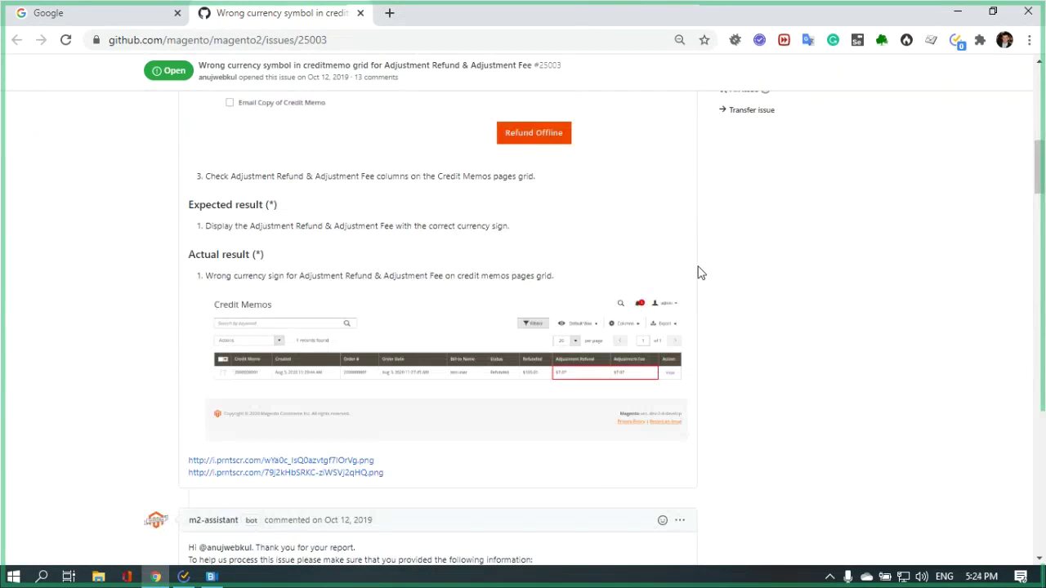
scroll(698, 272, up, 5)
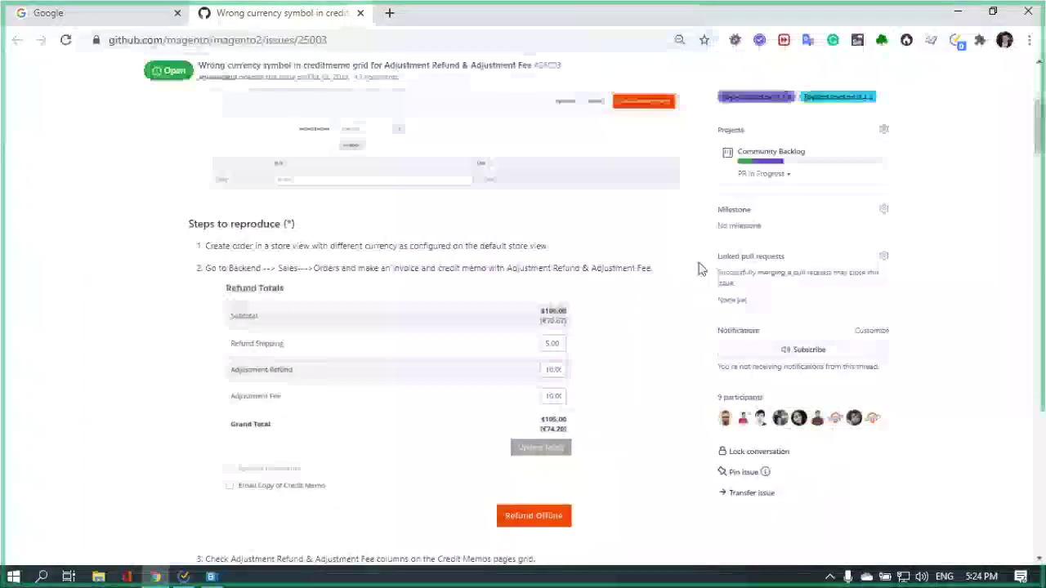
- Apply the labels Priority: P3 and Severity: S3 to issue #25003
scroll(699, 269, up, 2)
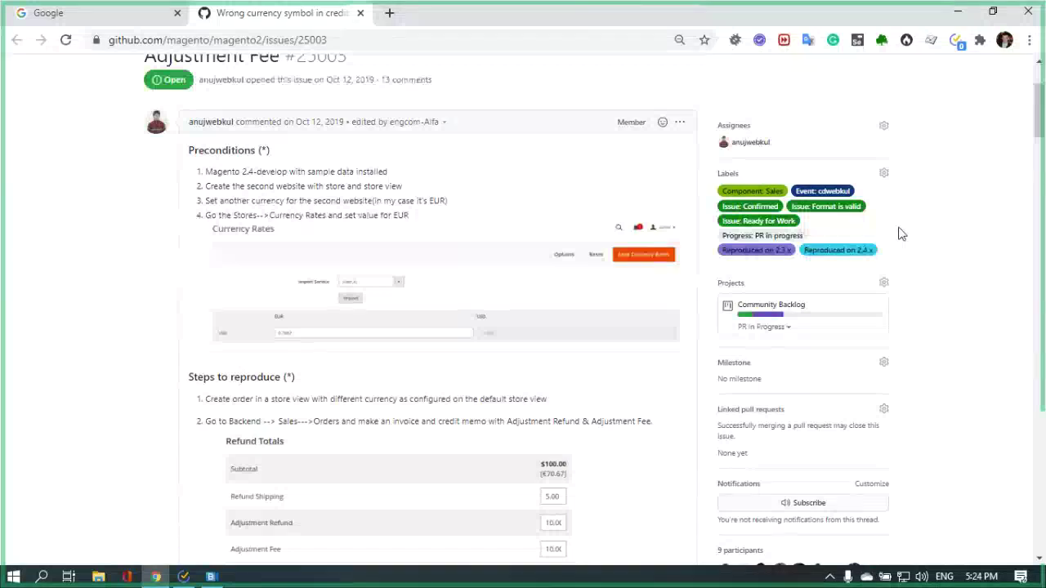
click(883, 175)
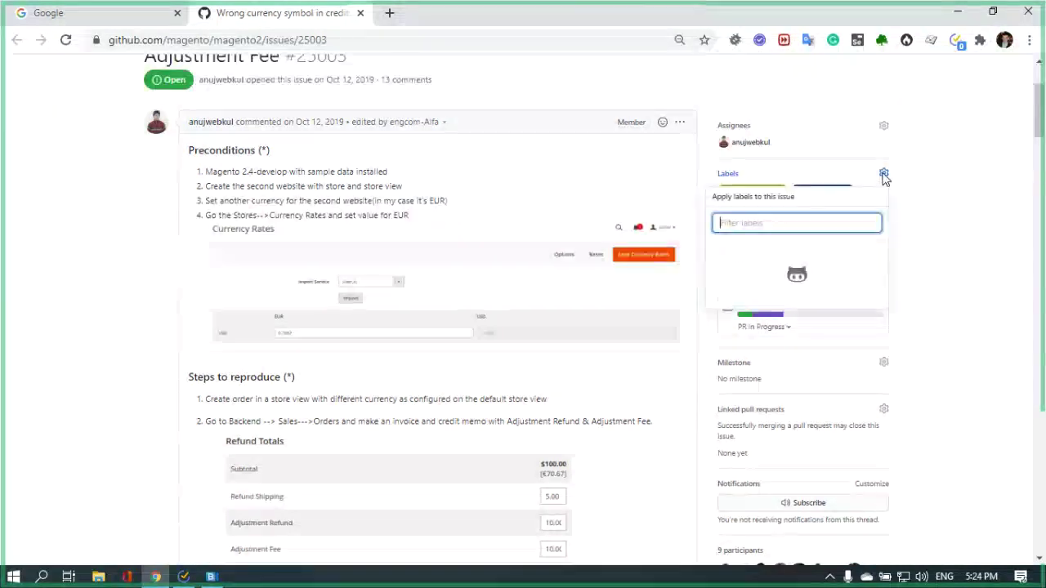
text(p)
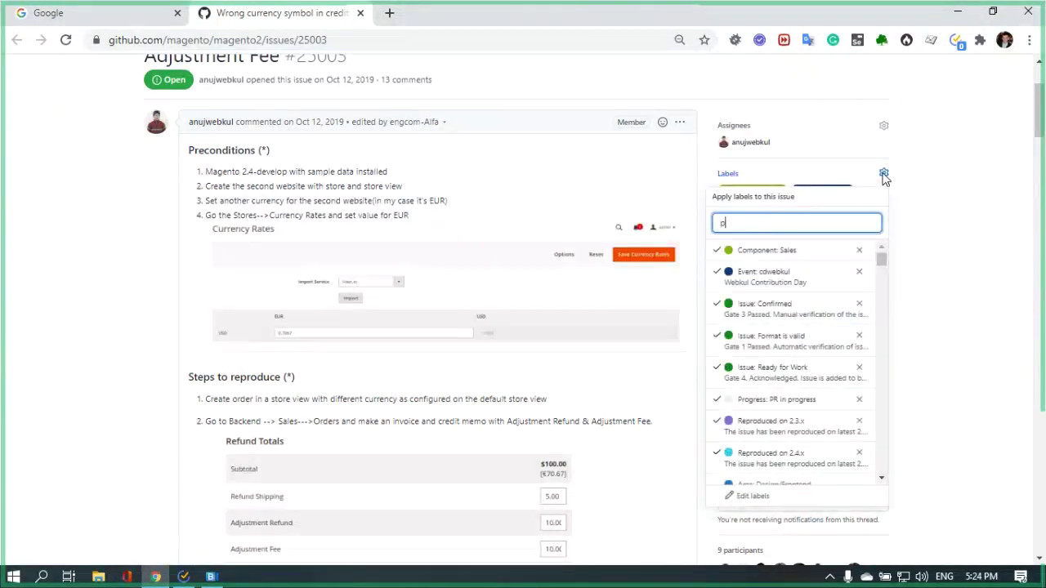
text(3)
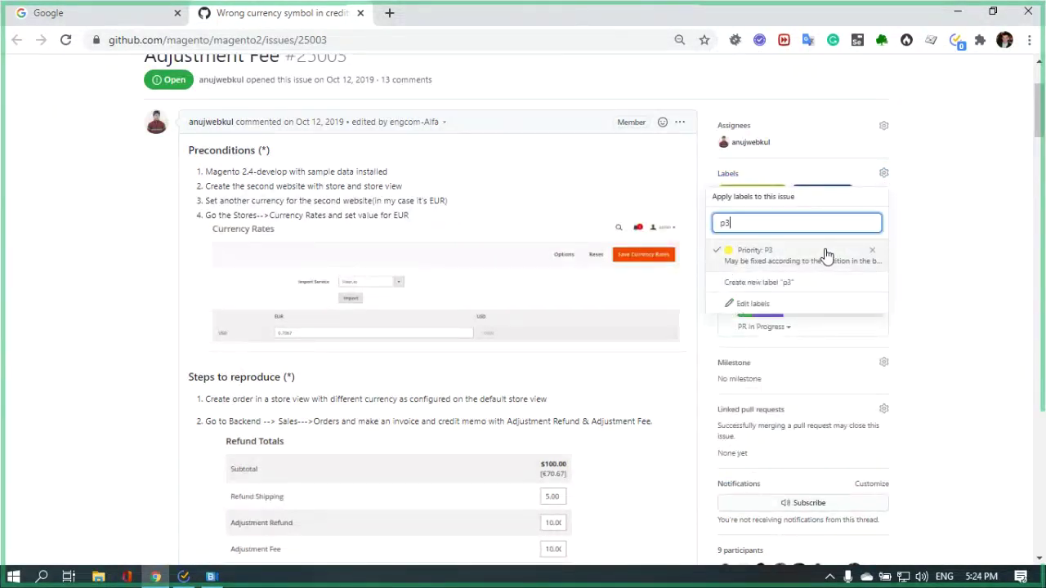
click(827, 254)
text(s3)
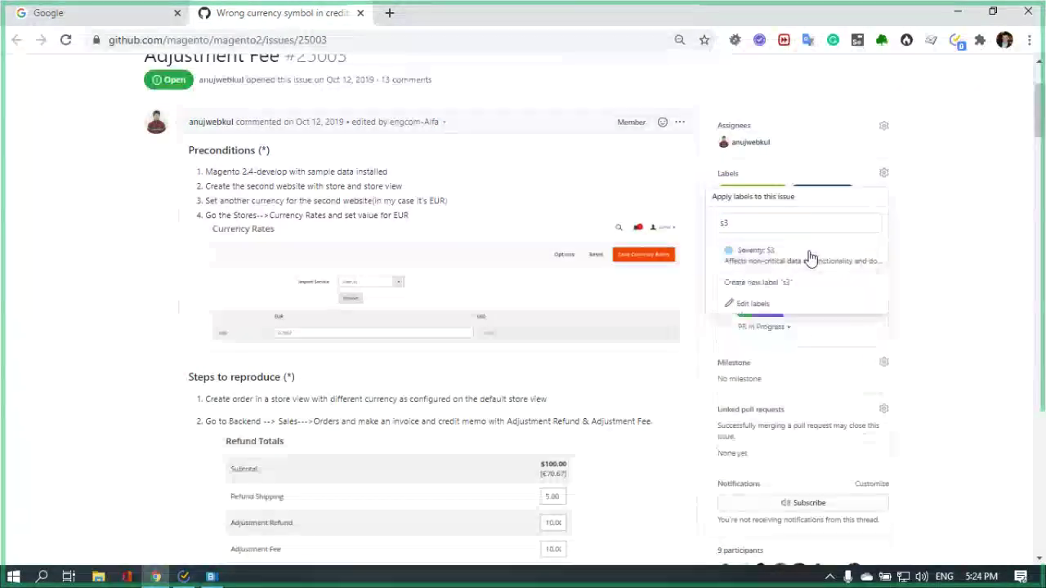
click(929, 249)
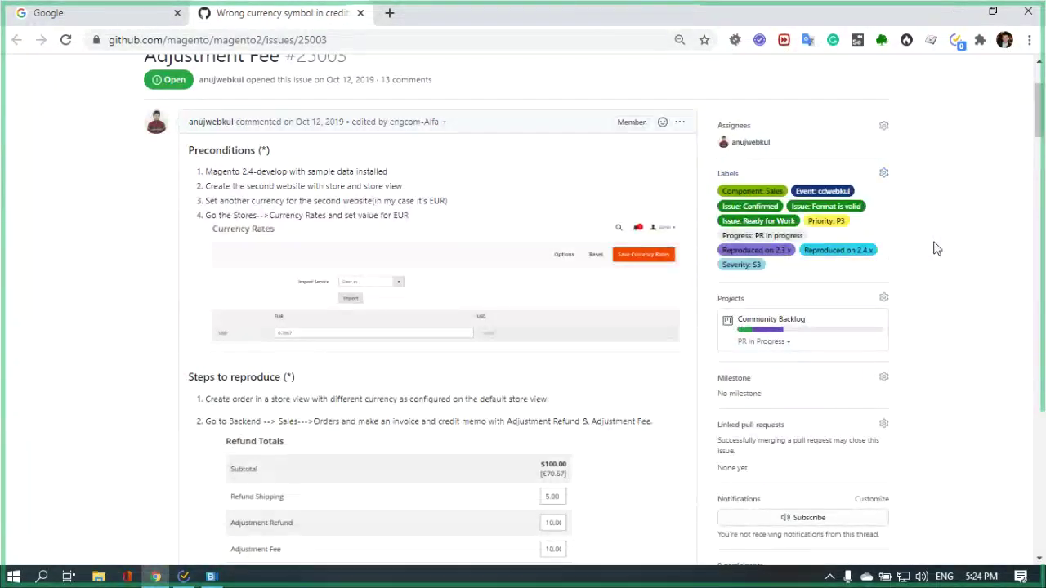
- Close issue #25003, switch to TickTick, return to the Inbox list and open the link to issue #13342
key(ctrl+w)
click(183, 575)
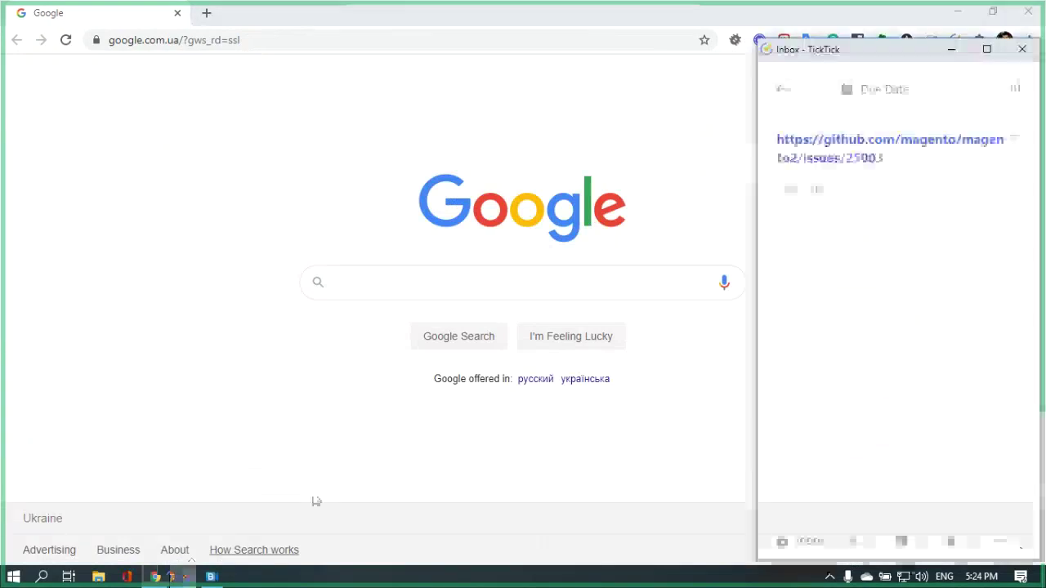
click(781, 91)
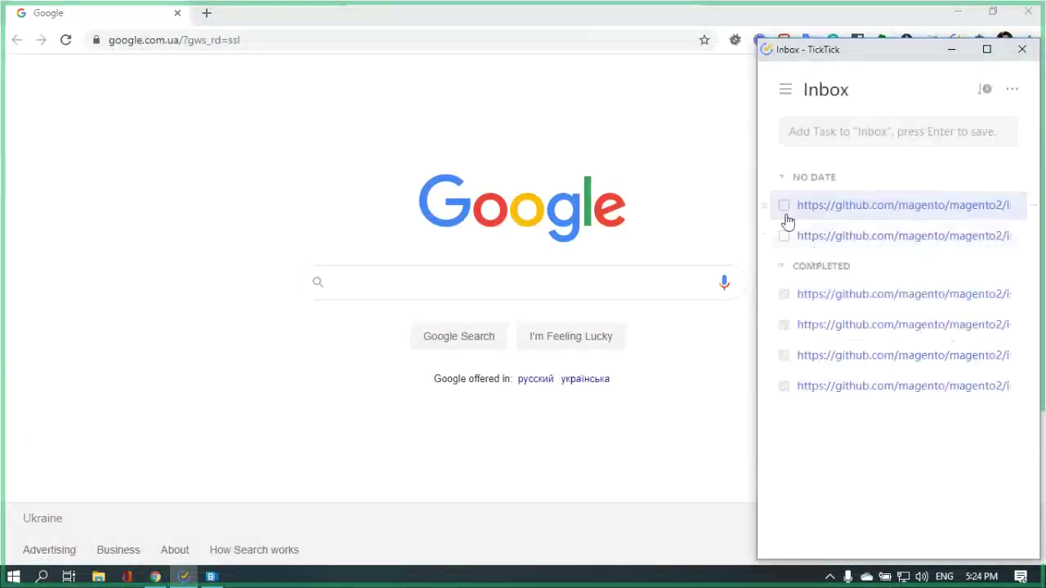
click(867, 214)
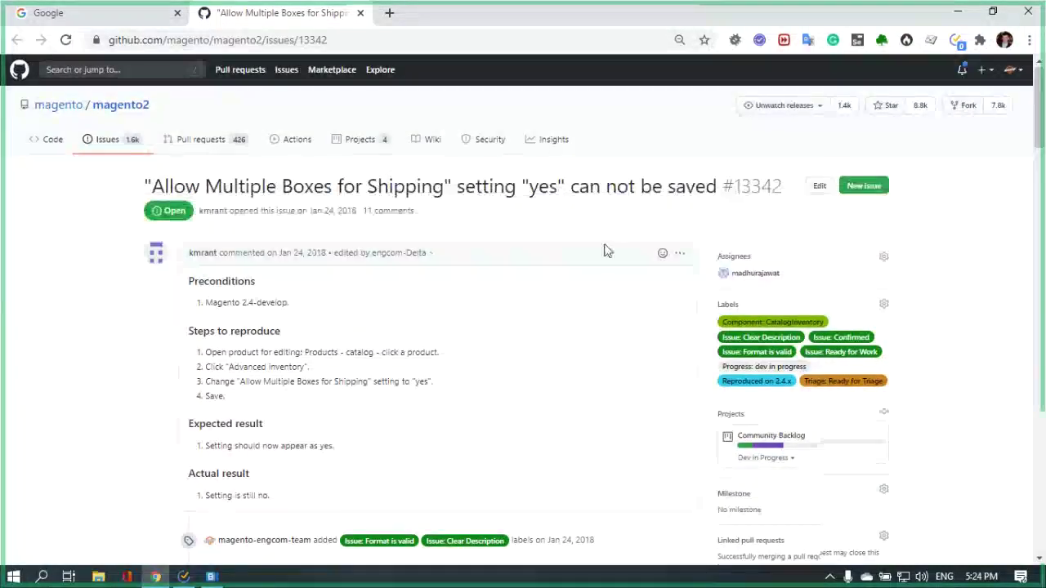
- Read issue #13342's description, view the product inventory GIF in its latest comment at full size, and return to the description
scroll(437, 214, down, 2)
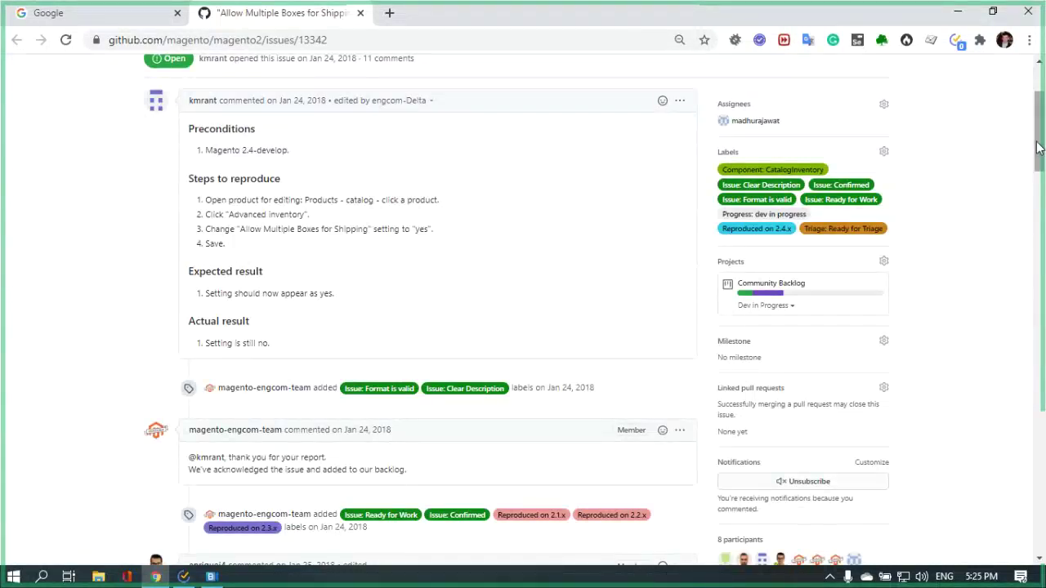
drag(1038, 147, 1038, 490)
click(554, 318)
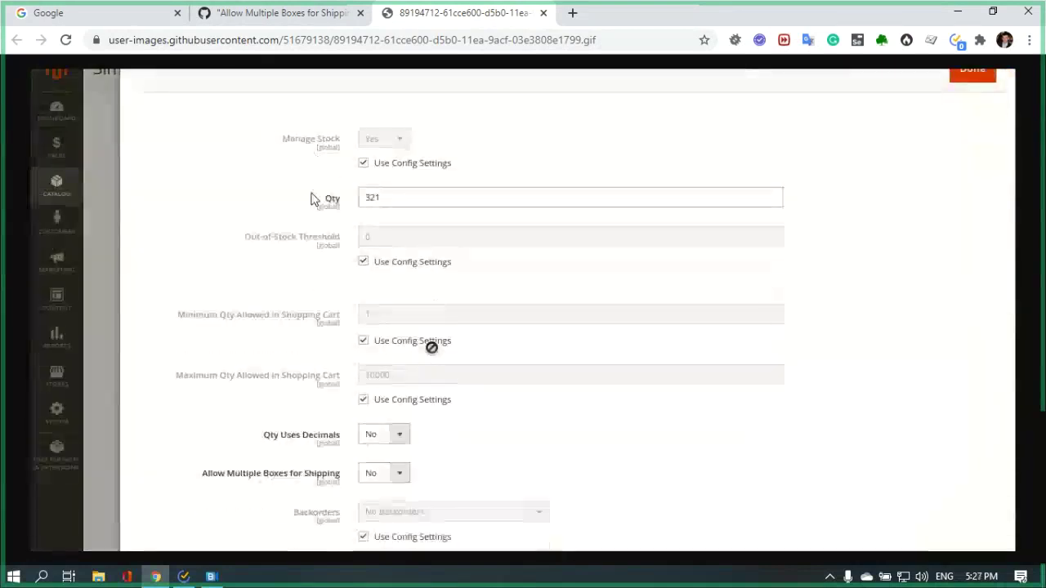
key(ctrl+w)
scroll(460, 285, up, 10)
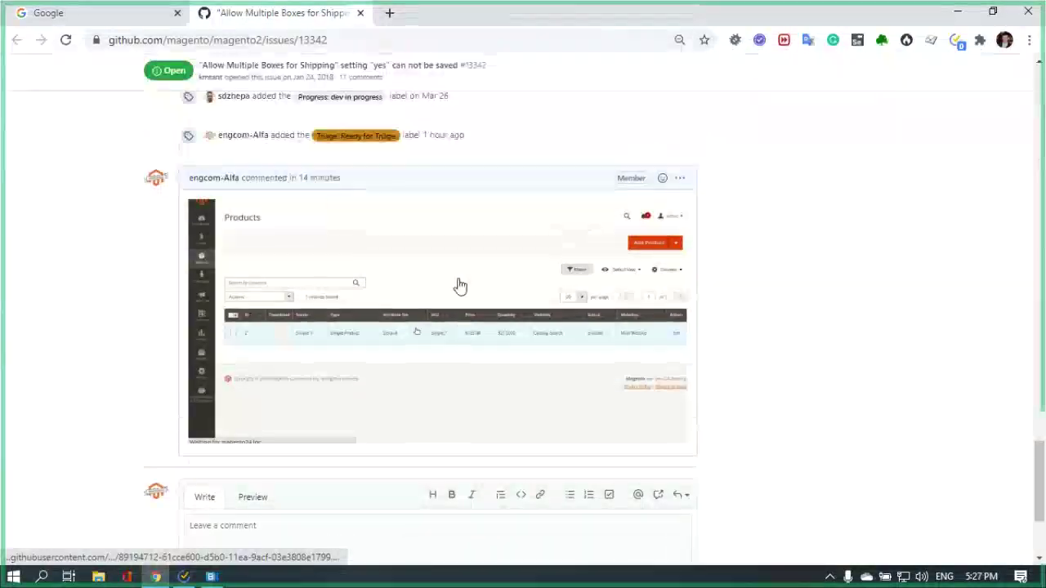
scroll(939, 322, up, 10)
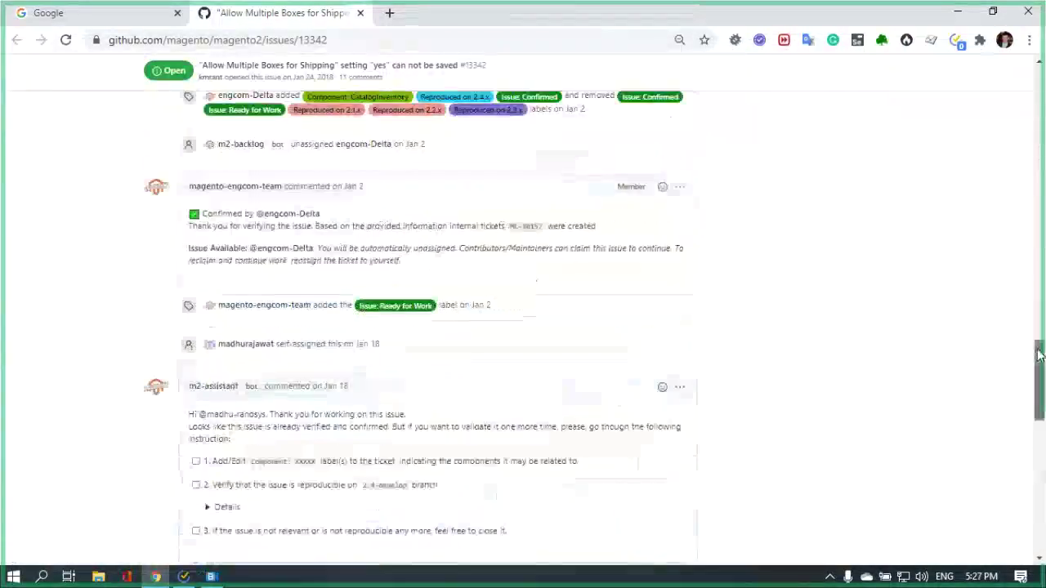
scroll(1011, 189, up, 15)
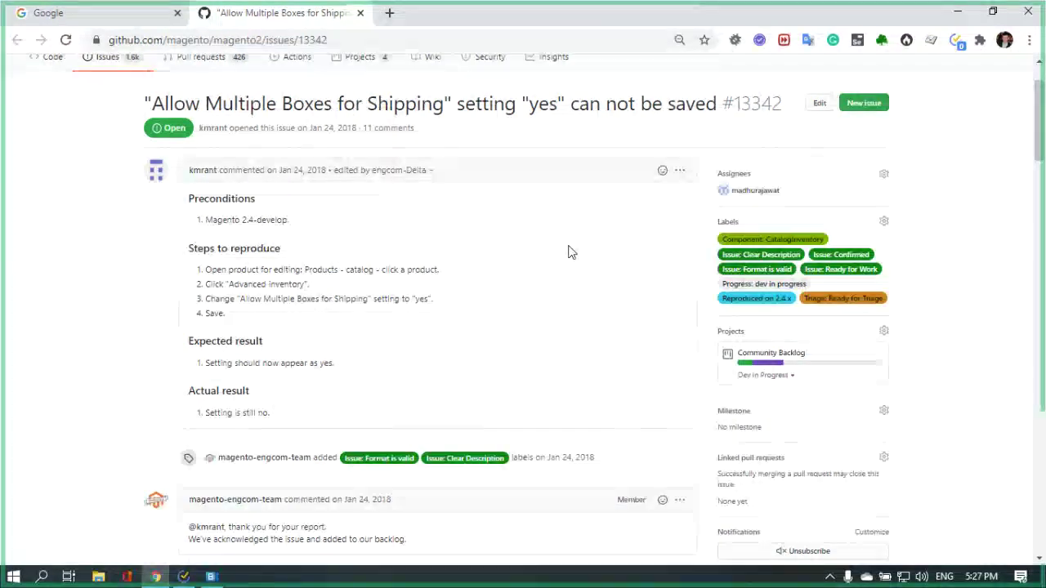
- Read the issue's early comments about how "Allow Multiple Boxes for Shipping" depends on "Qty Uses Decimals"
scroll(569, 251, down, 3)
scroll(569, 252, down, 4)
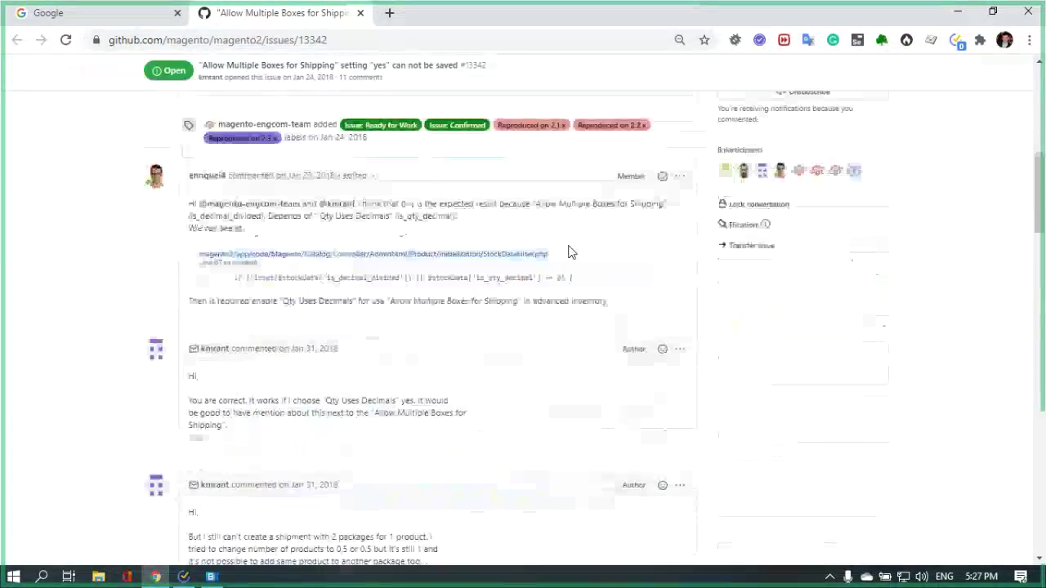
scroll(569, 252, down, 1)
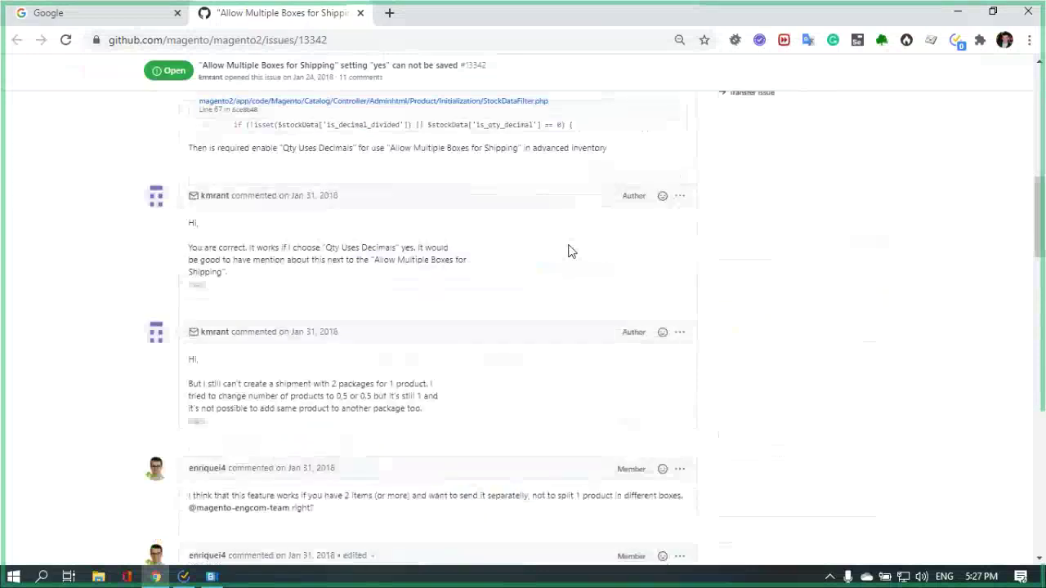
scroll(569, 251, down, 1)
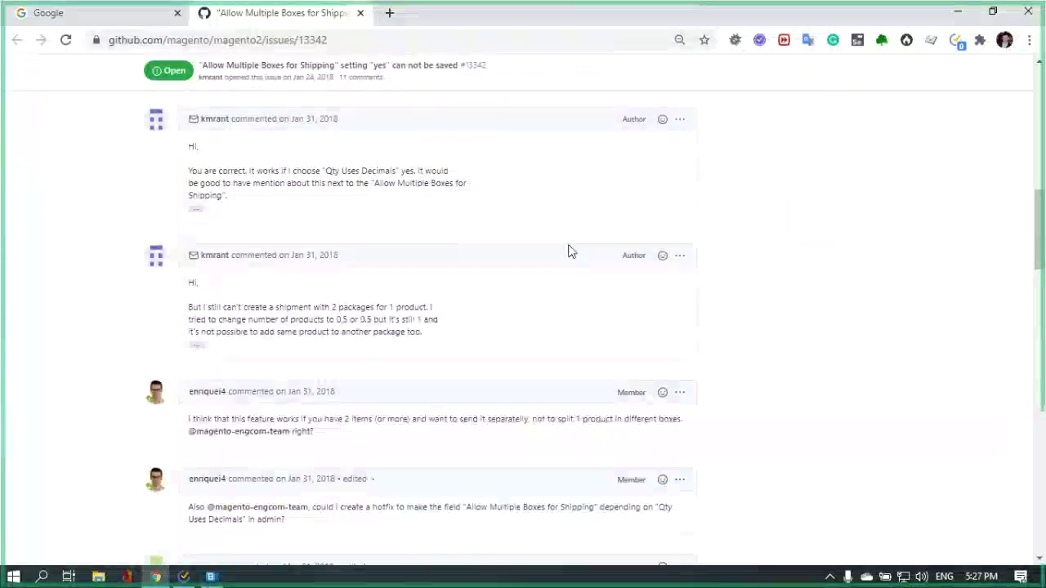